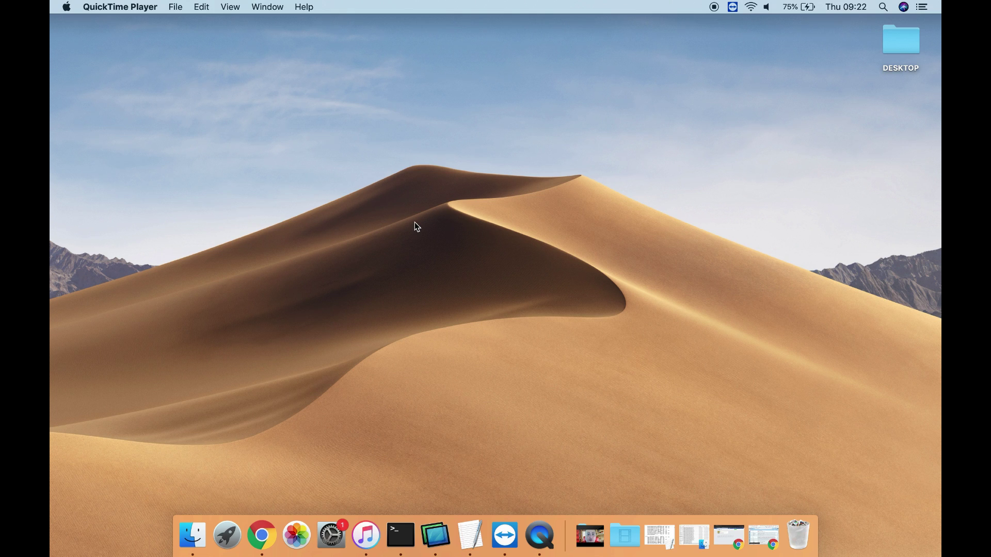
Launch Disk Utility and move its window toward the middle of the desktop.
click(227, 534)
text(disk)
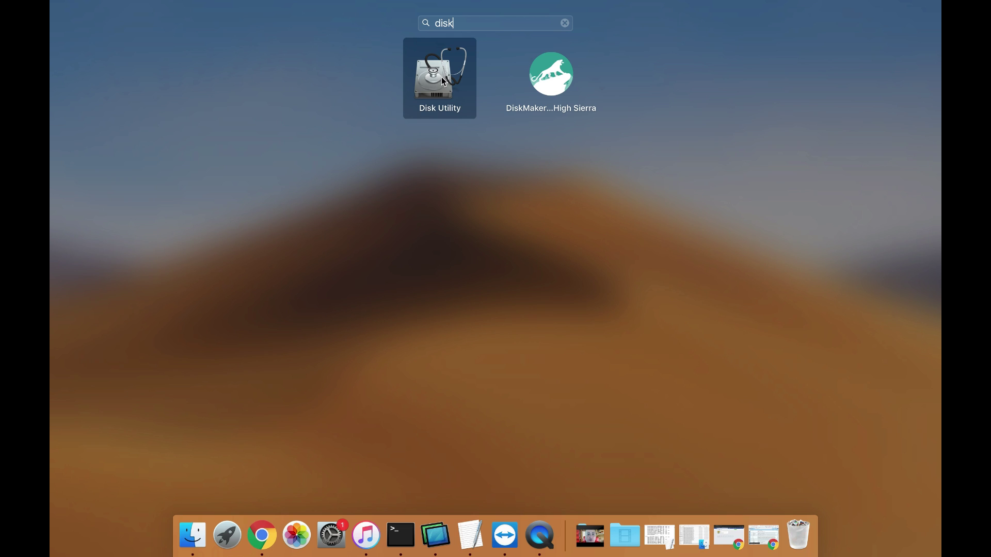
click(442, 77)
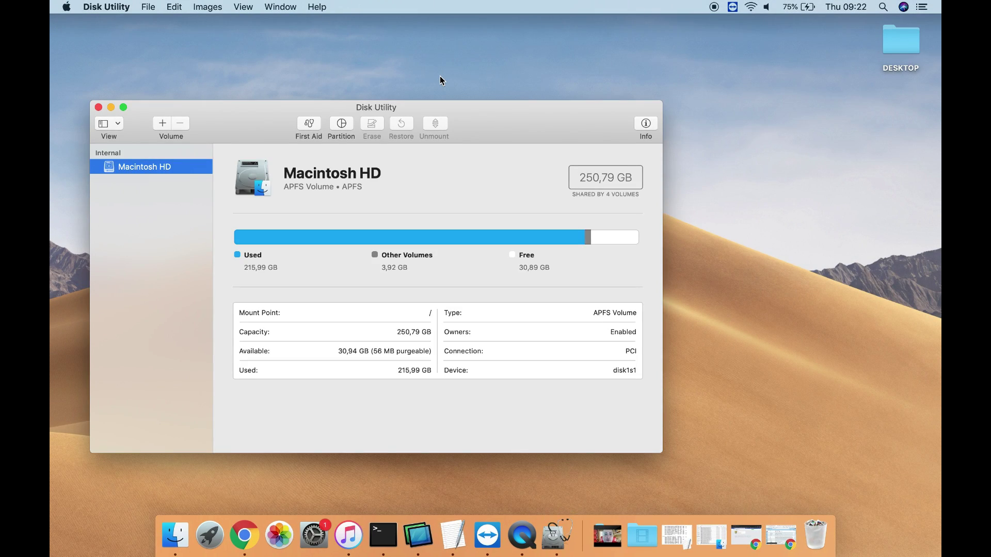
drag(486, 111, 649, 91)
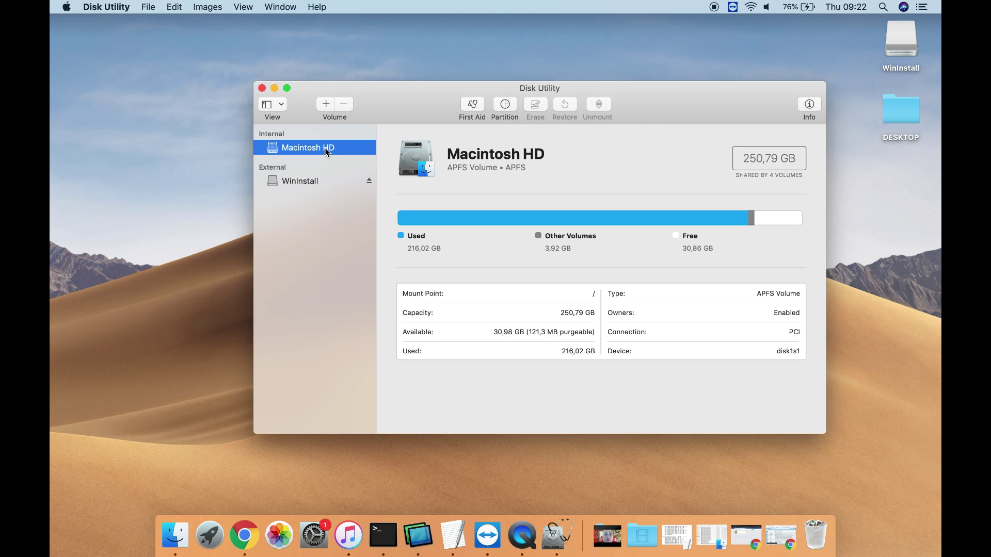
Erase the external WinInstall USB drive in ExFAT format, naming it WinInst.
click(317, 185)
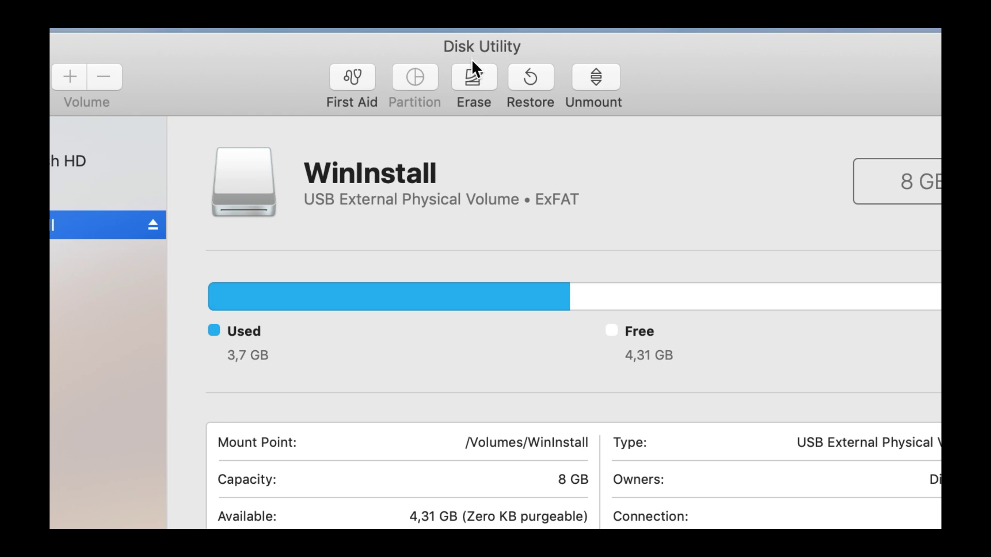
click(475, 73)
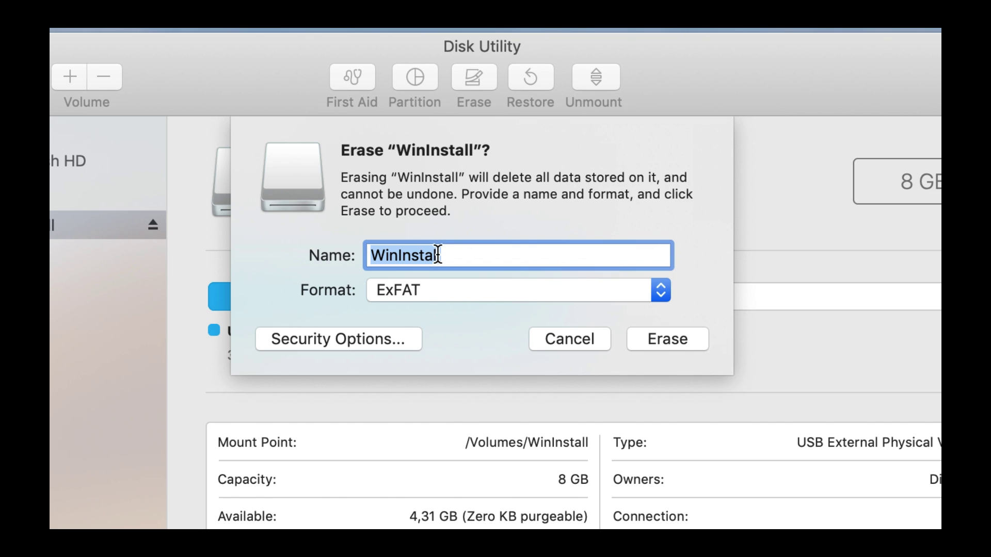
text(Windows)
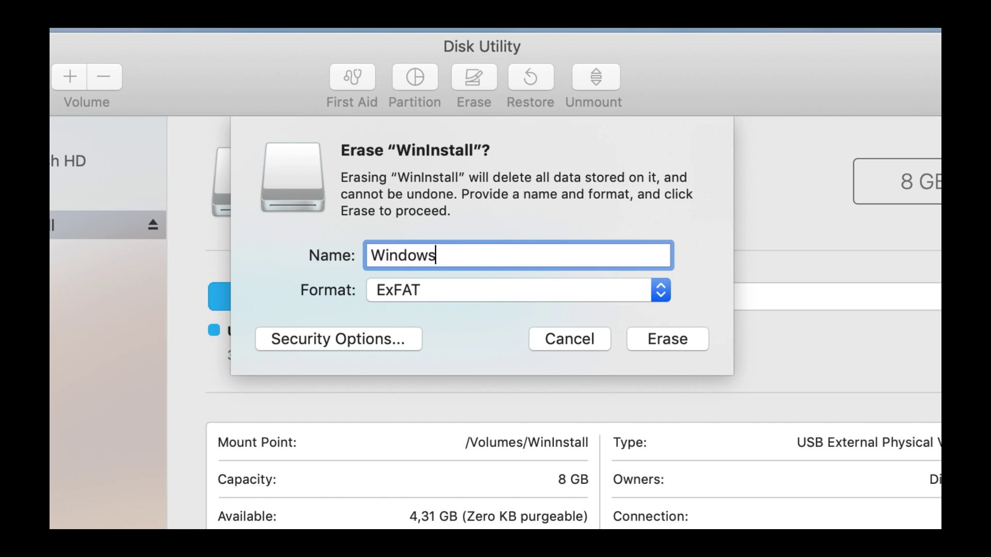
text( Ins)
key(BackSpace)
key(BackSpace)
key(BackSpace)
key(BackSpace)
key(BackSpace)
key(BackSpace)
key(BackSpace)
key(BackSpace)
text(Inst)
click(698, 343)
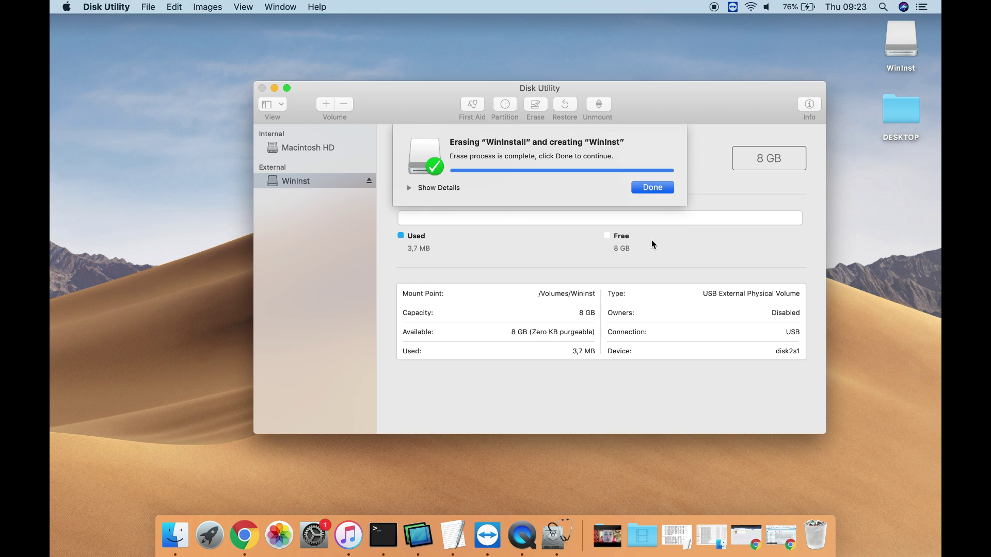
click(645, 189)
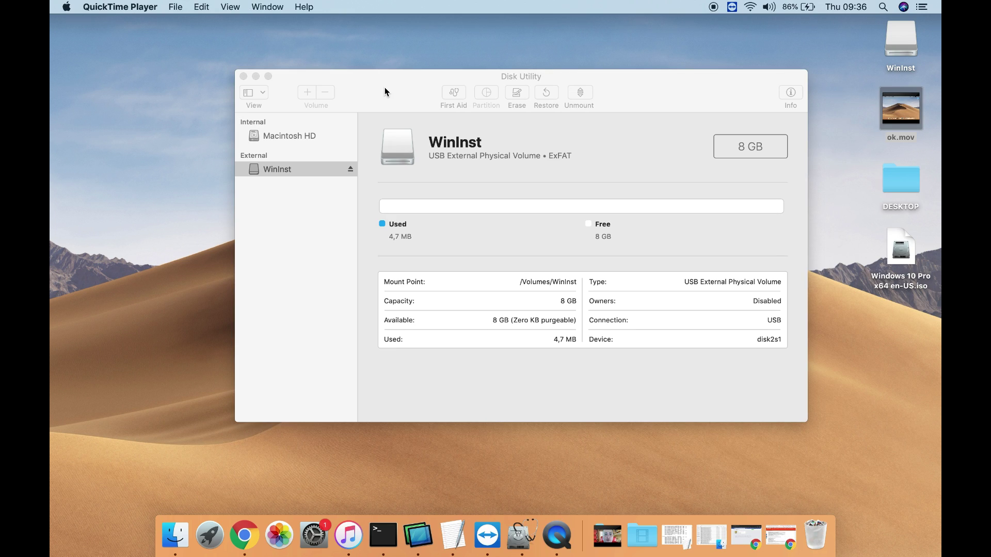
Mount the Windows 10 Pro x64 en-US.iso image with DiskImageMounter and close the window of its contents.
click(303, 175)
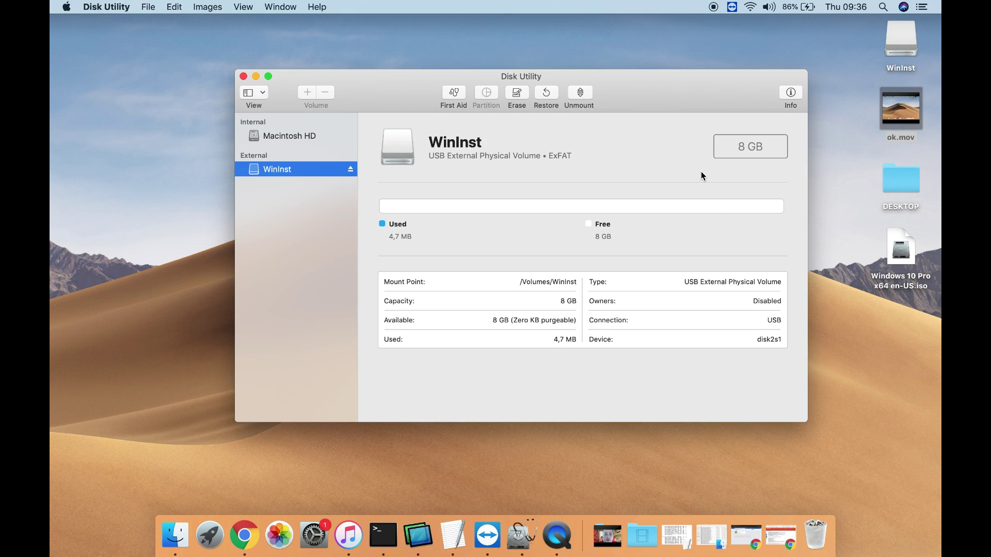
click(900, 244)
right_click(900, 243)
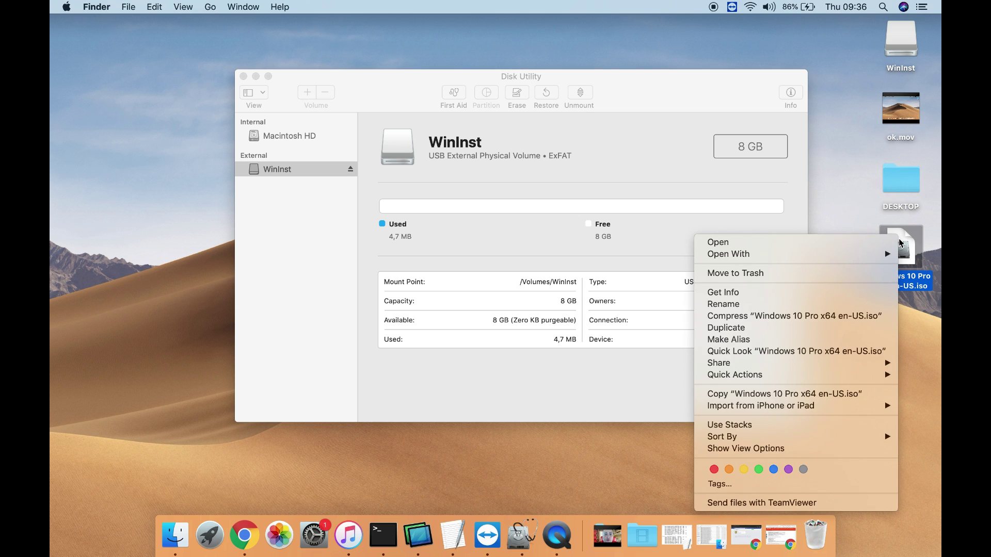
mouse_move(848, 253)
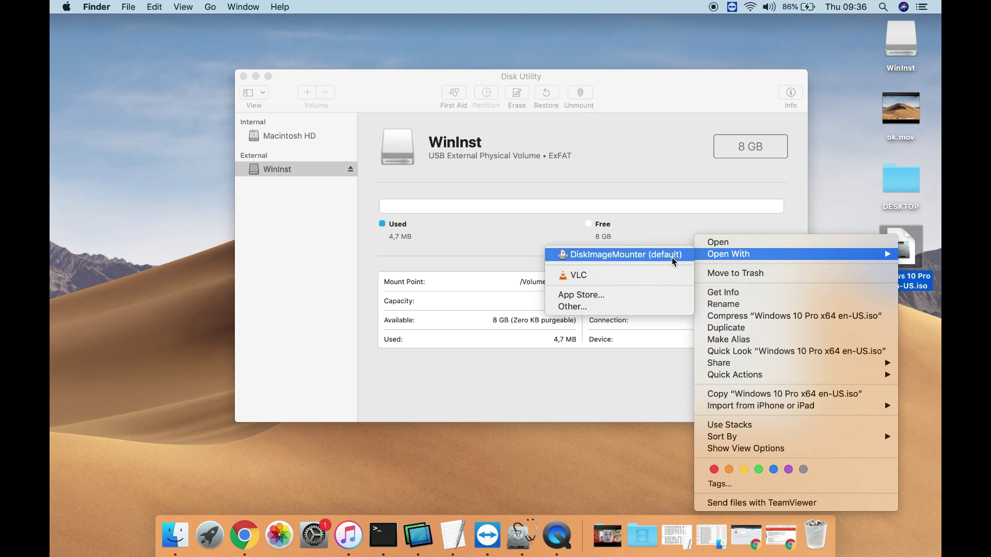
click(673, 255)
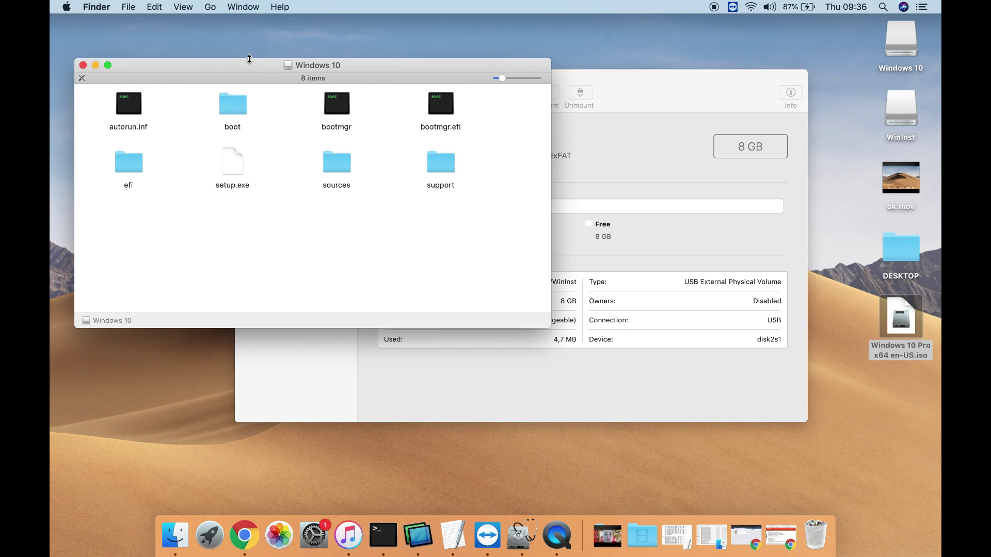
drag(249, 59, 346, 38)
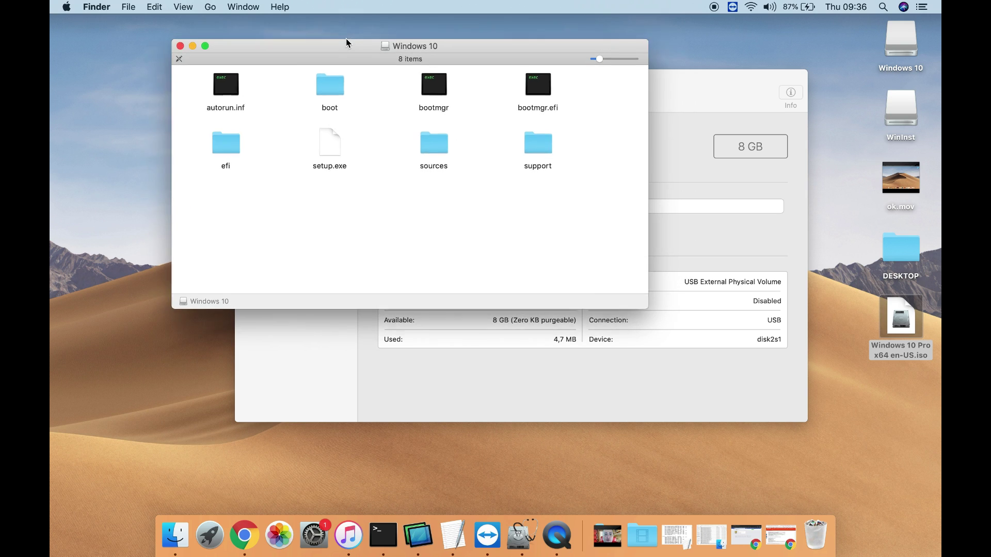
click(179, 44)
View the files on the mounted Windows 10 volume, and close its window and Disk Utility.
click(906, 37)
double_click(907, 37)
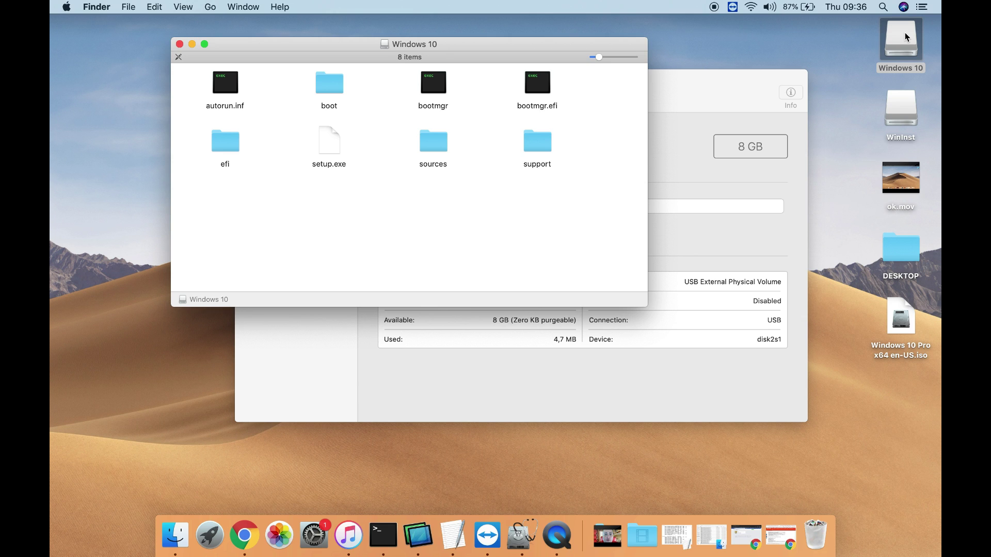
click(179, 44)
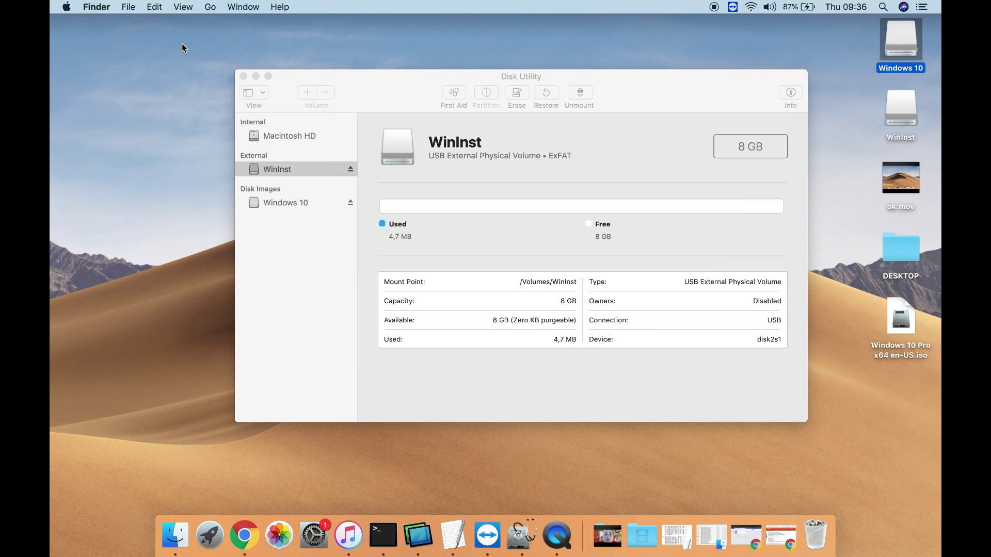
click(308, 98)
click(243, 77)
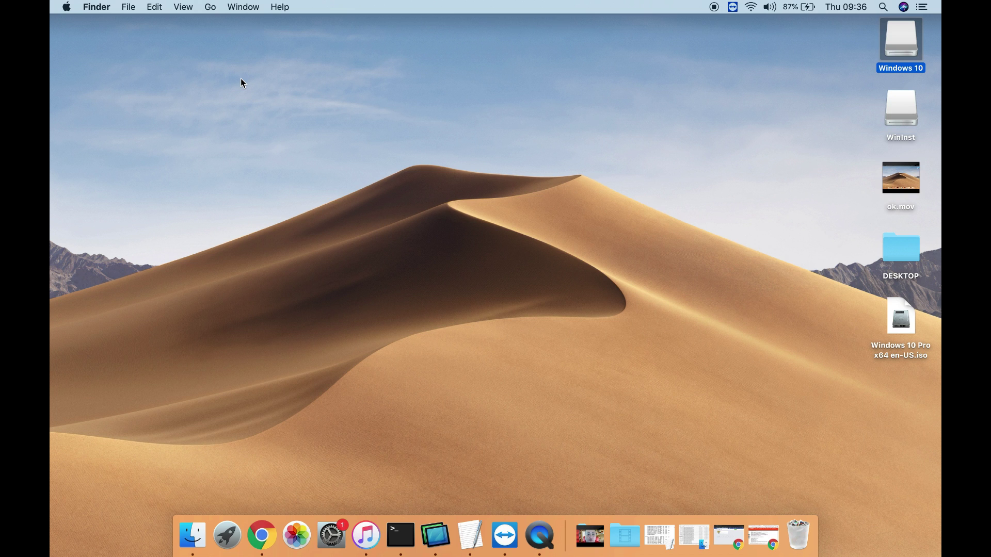
Launch Boot Camp Assistant and reposition its window on the desktop.
click(227, 536)
text(boot)
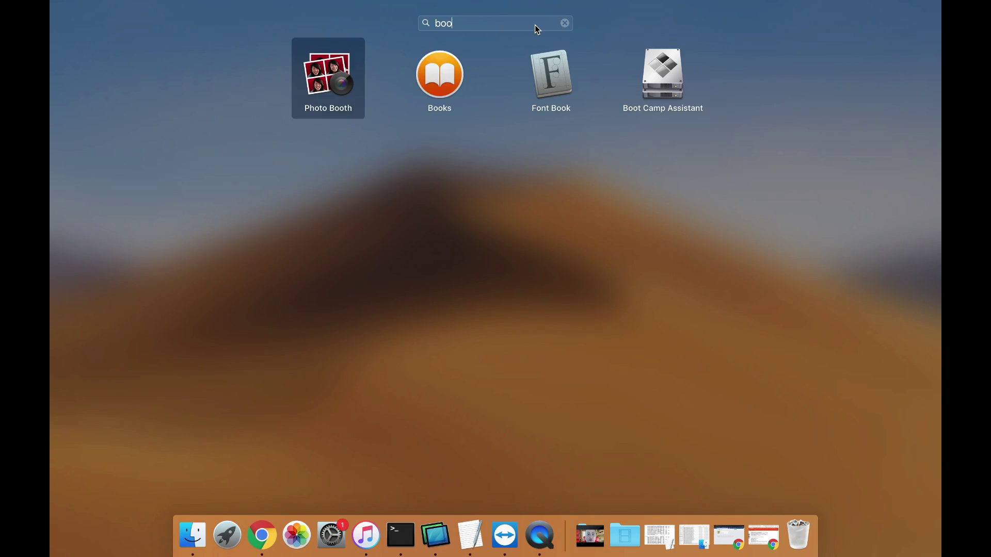
click(551, 72)
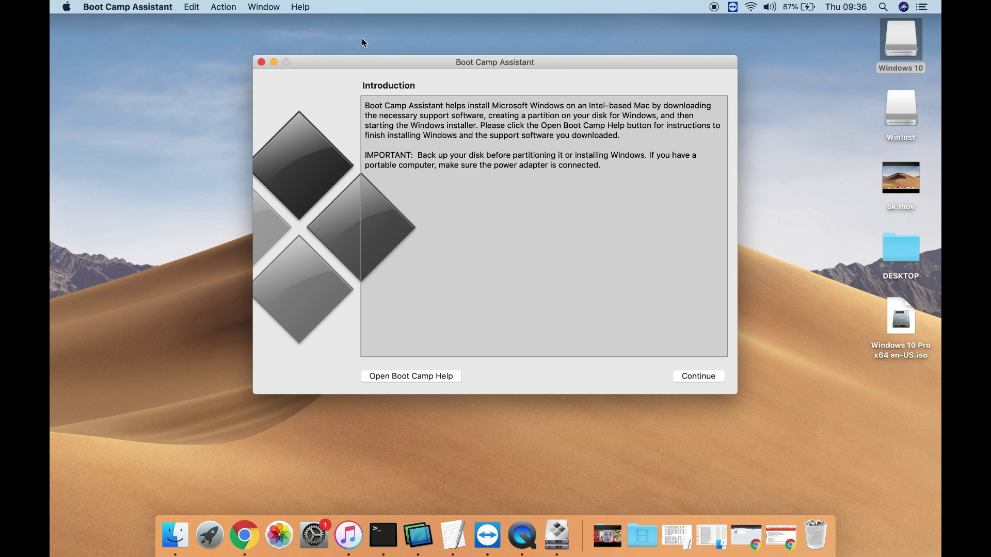
drag(354, 66, 341, 76)
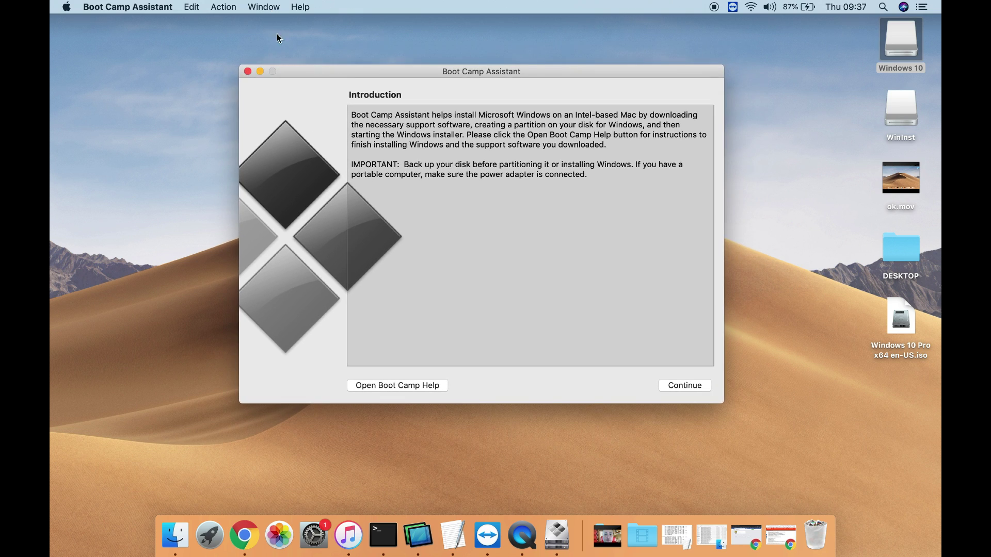
Start downloading the Windows support software, saving it as WindowsSupport on the Desktop.
click(264, 9)
mouse_move(231, 7)
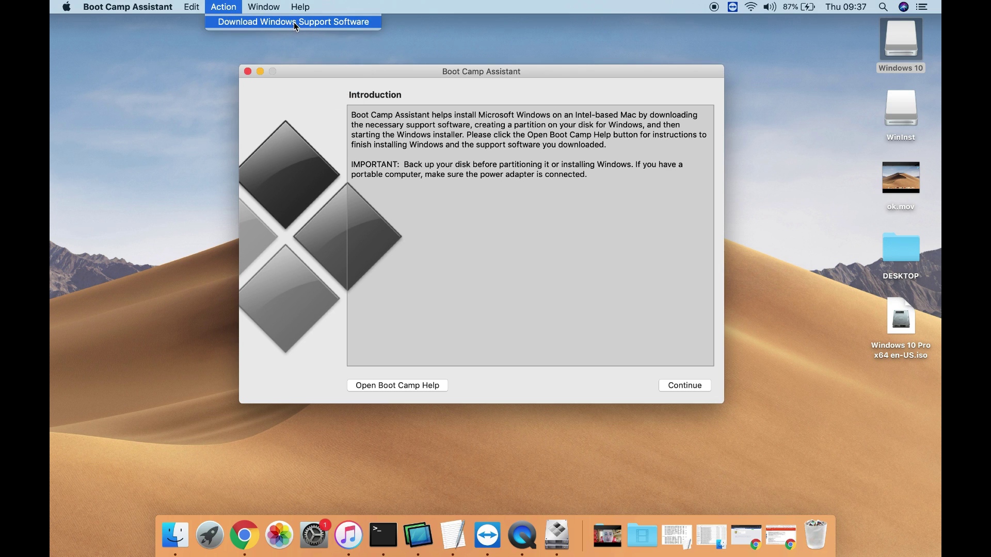
click(267, 26)
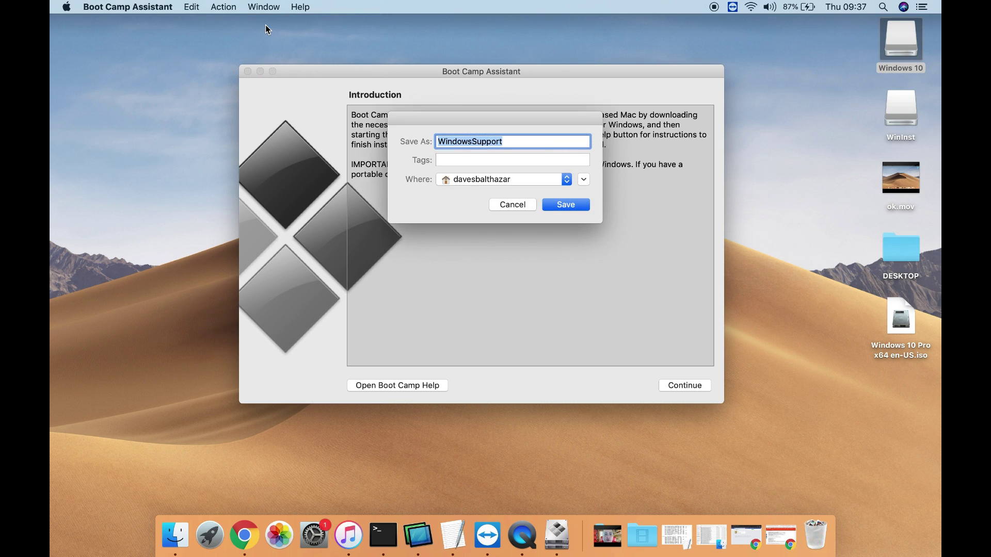
click(509, 181)
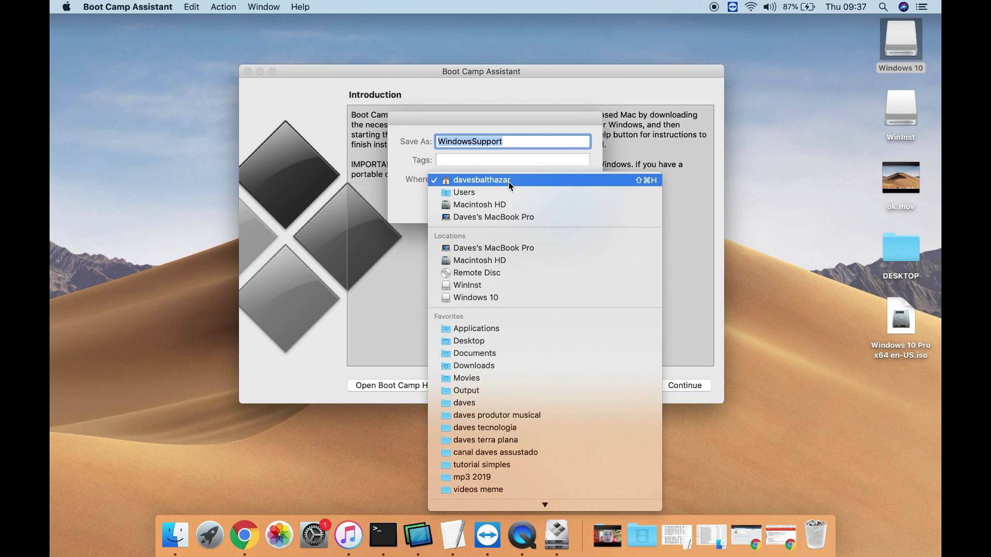
click(488, 341)
click(563, 204)
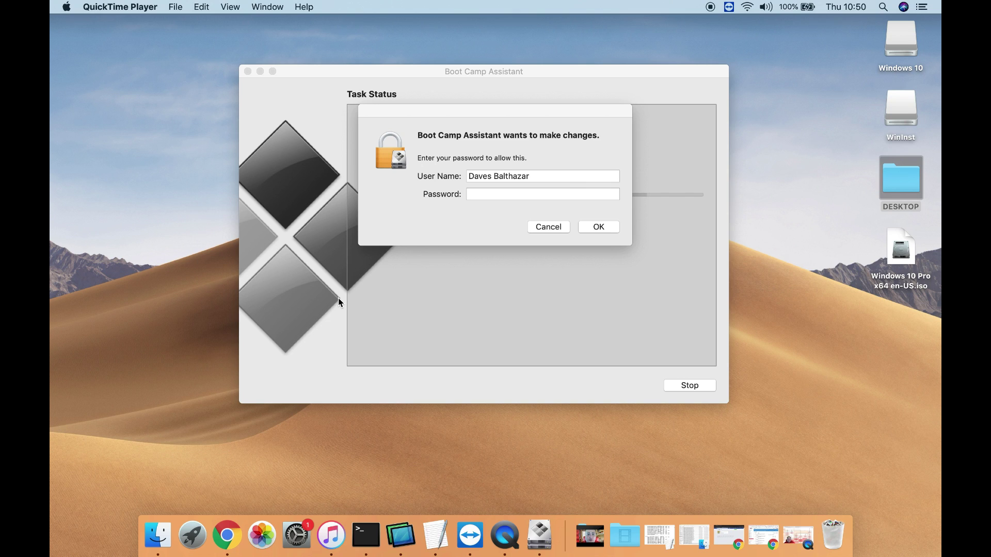
Authorize Boot Camp Assistant's changes with the account password and quit the assistant.
click(524, 194)
text(******)
key(Return)
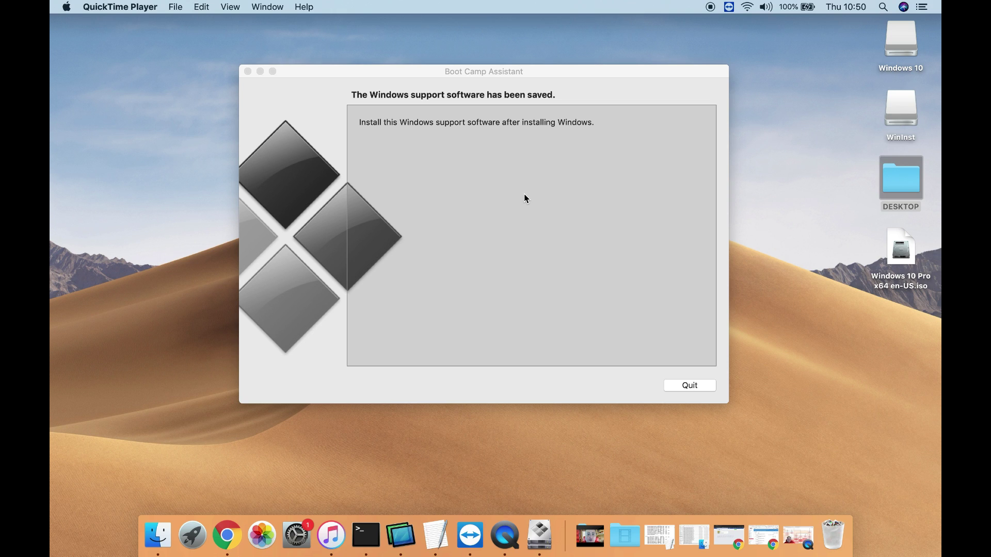
click(681, 386)
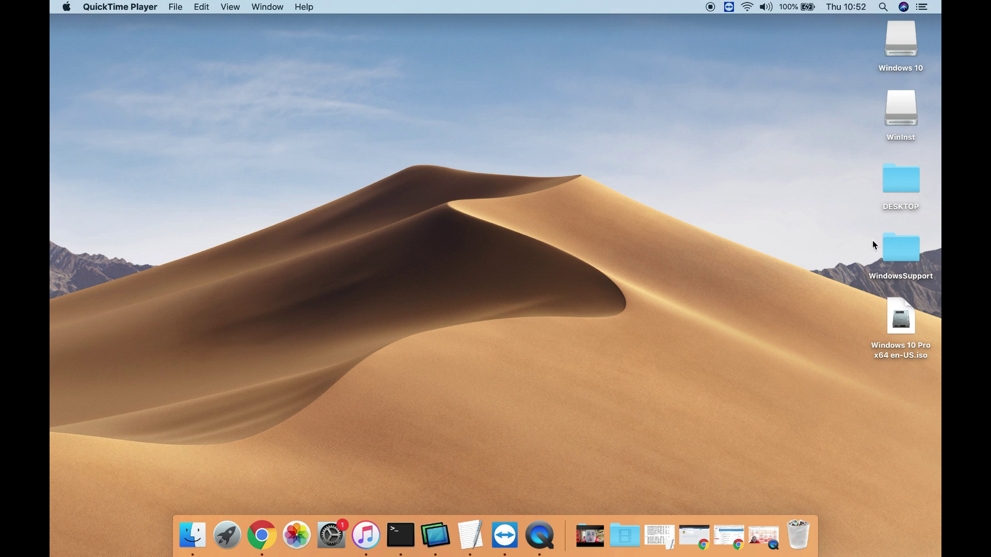
Open the WindowsSupport folder and the mounted Windows 10 volume, and arrange their windows so both contents show.
click(901, 240)
double_click(903, 242)
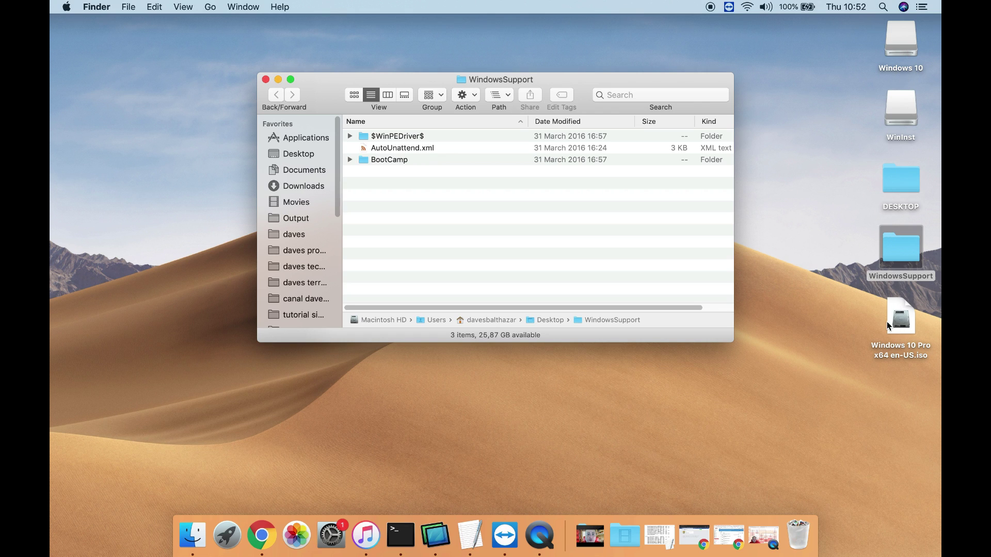
click(903, 44)
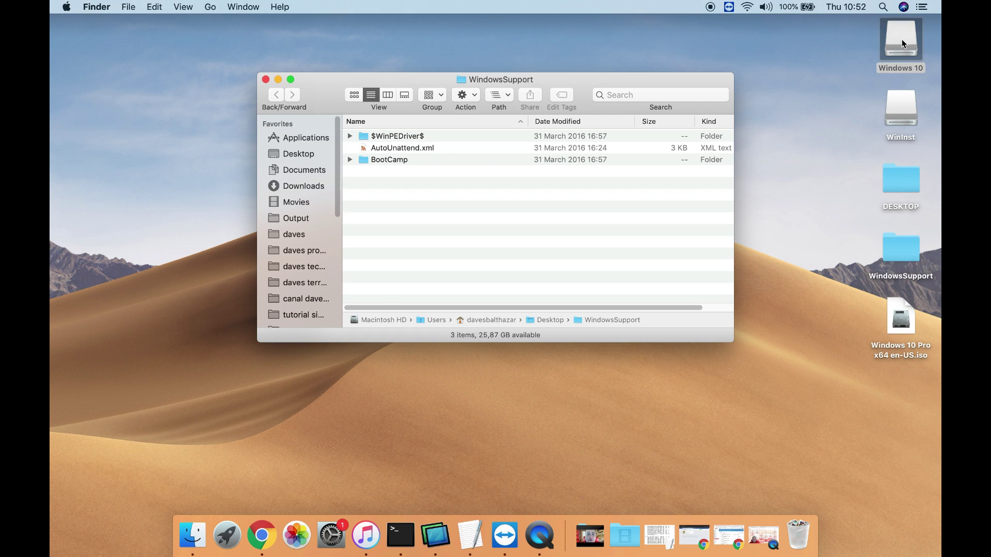
double_click(903, 44)
drag(548, 42, 442, 34)
click(602, 79)
drag(602, 79, 514, 210)
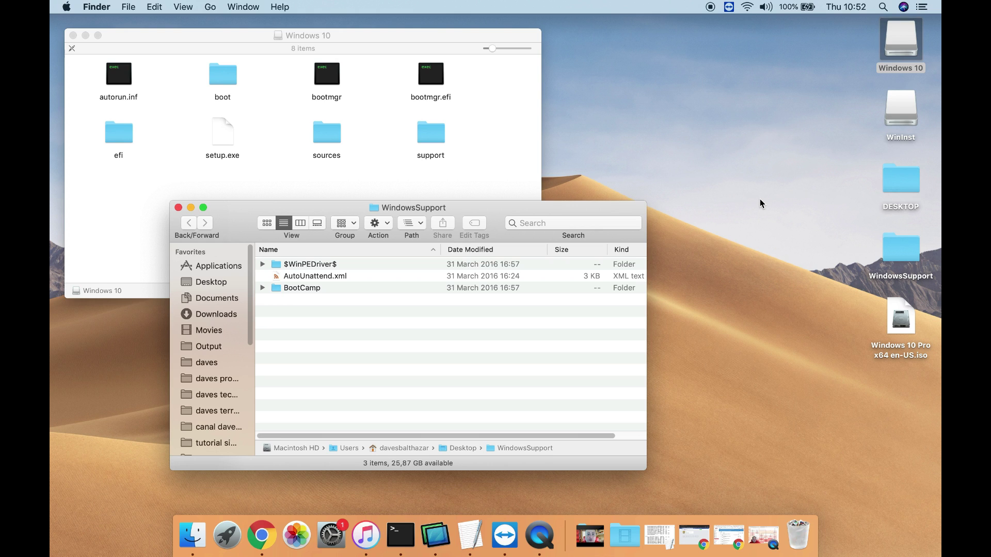
Open the WinInst USB drive and place its window beside the Windows 10 and WindowsSupport windows.
click(893, 70)
click(897, 107)
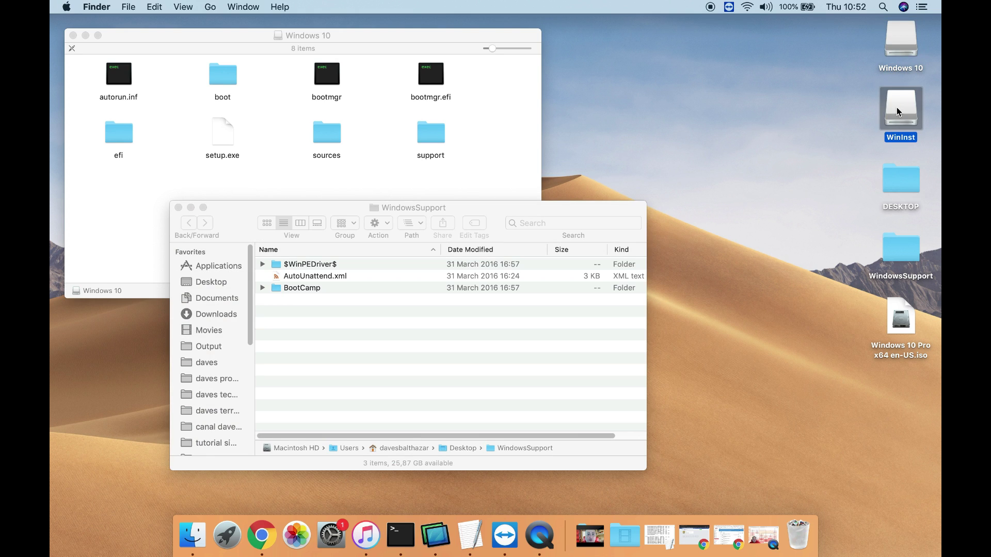
double_click(896, 107)
drag(373, 222, 634, 120)
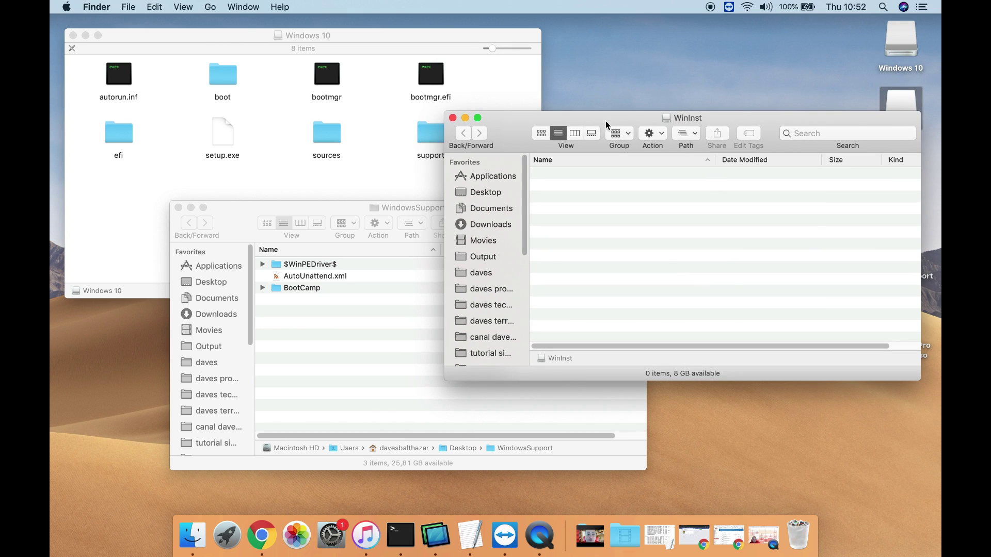
click(352, 207)
drag(370, 211, 287, 241)
Copy all eight items from the Windows 10 volume to the WinInst drive.
click(344, 181)
drag(445, 186, 112, 77)
right_click(128, 75)
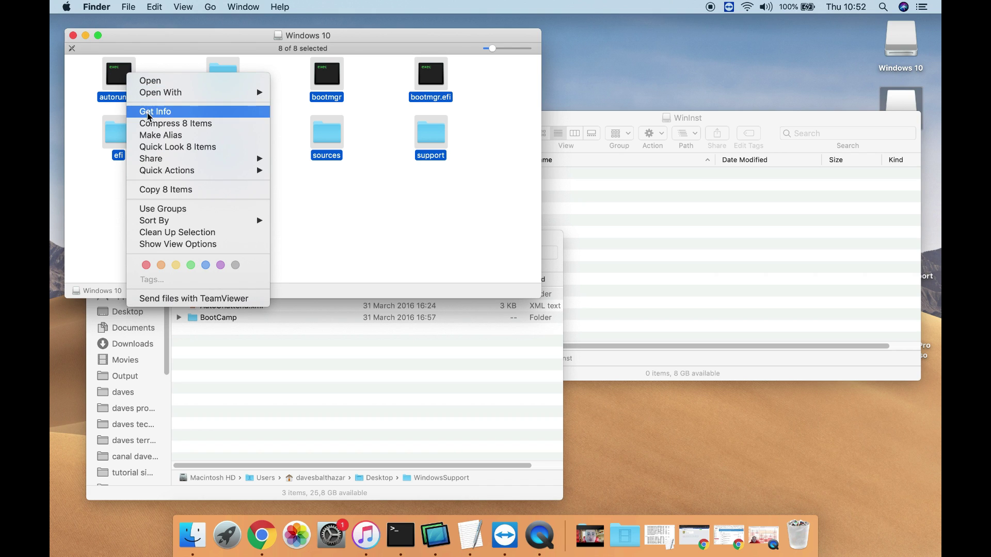
click(155, 190)
click(624, 209)
right_click(623, 207)
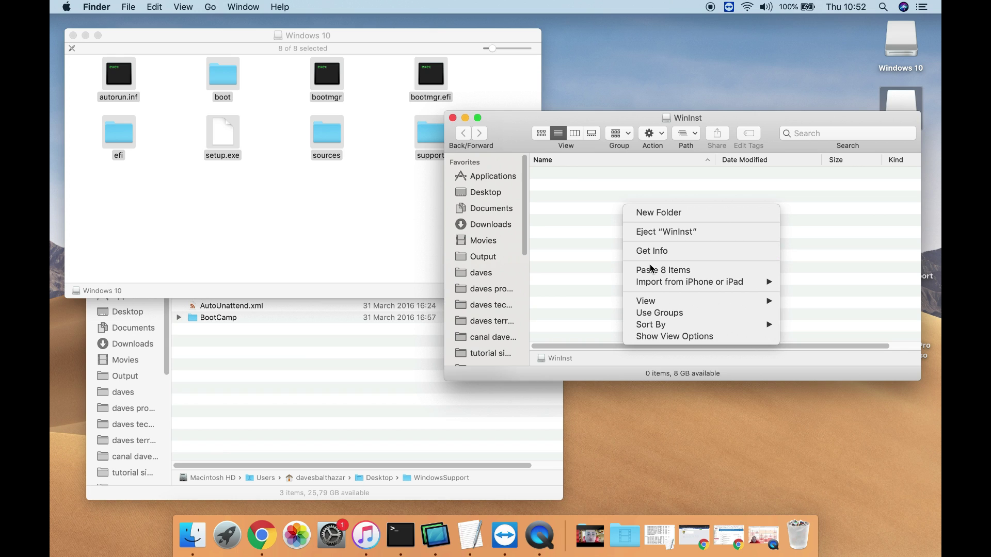
click(651, 270)
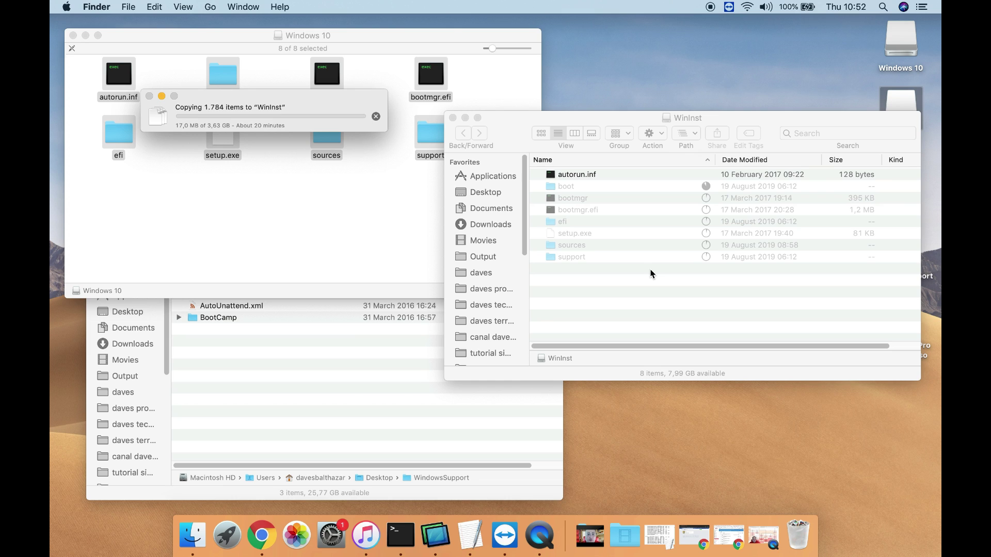
Copy $WinPEDriver$, AutoUnattend.xml and BootCamp from the WindowsSupport folder to the top level of the WinInst drive.
click(505, 368)
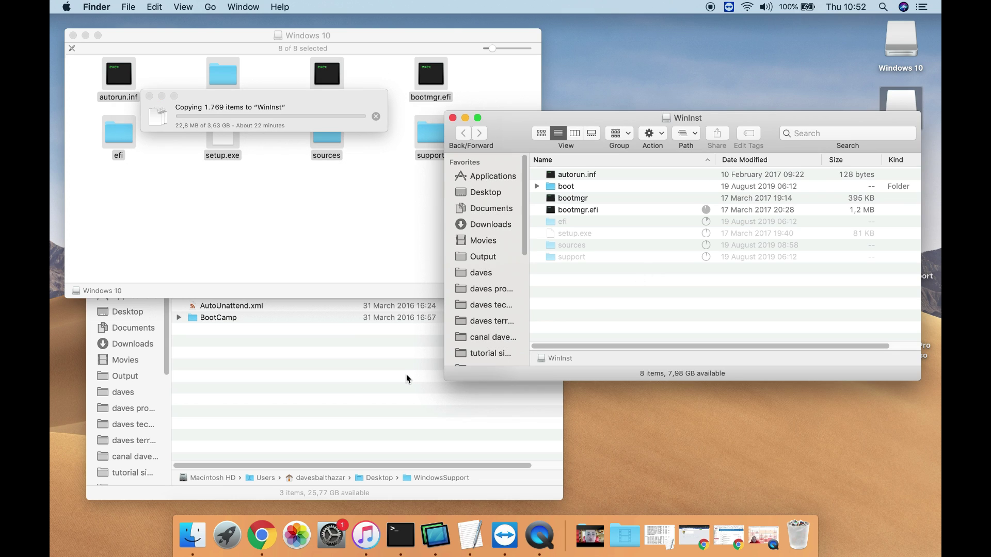
click(358, 378)
drag(239, 365, 209, 296)
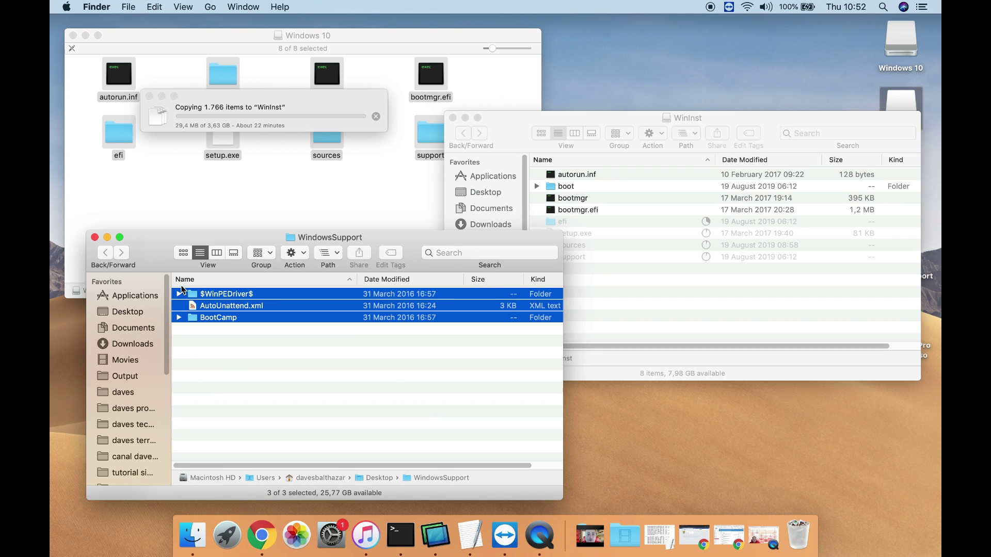
right_click(211, 297)
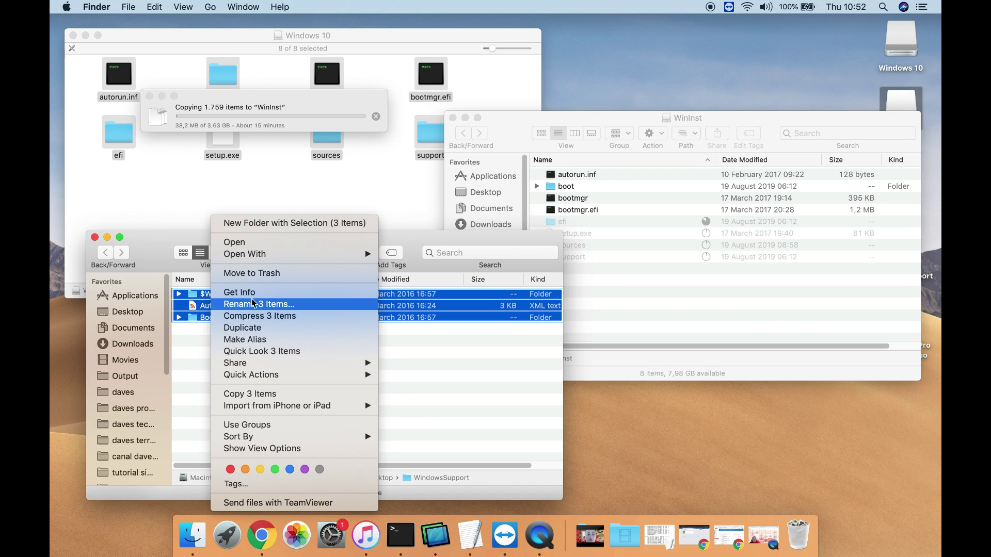
click(249, 394)
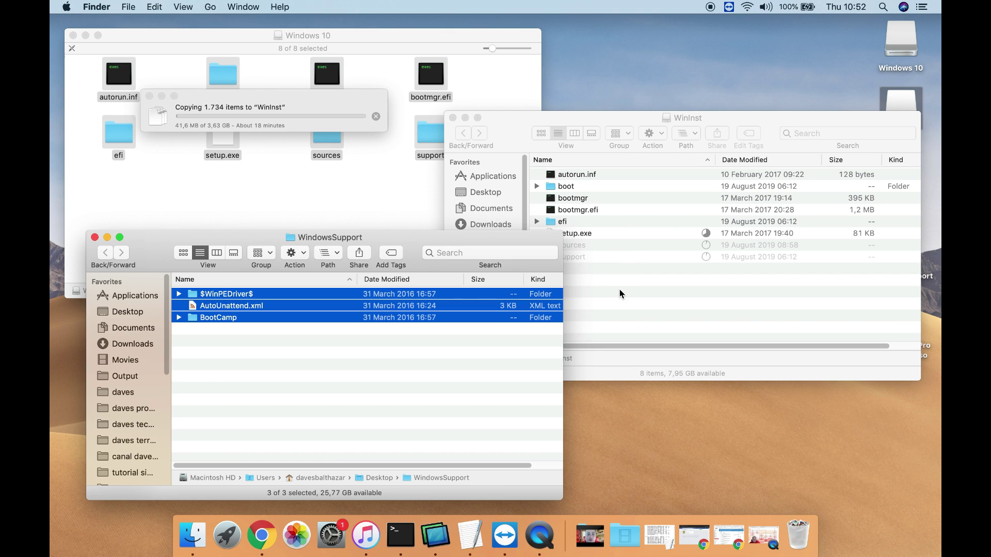
click(620, 295)
right_click(617, 310)
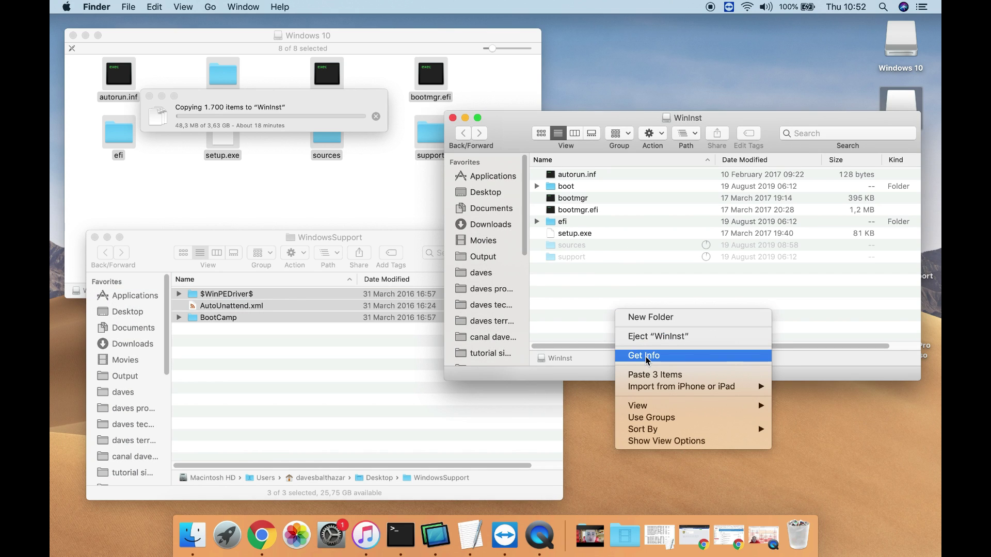
click(646, 374)
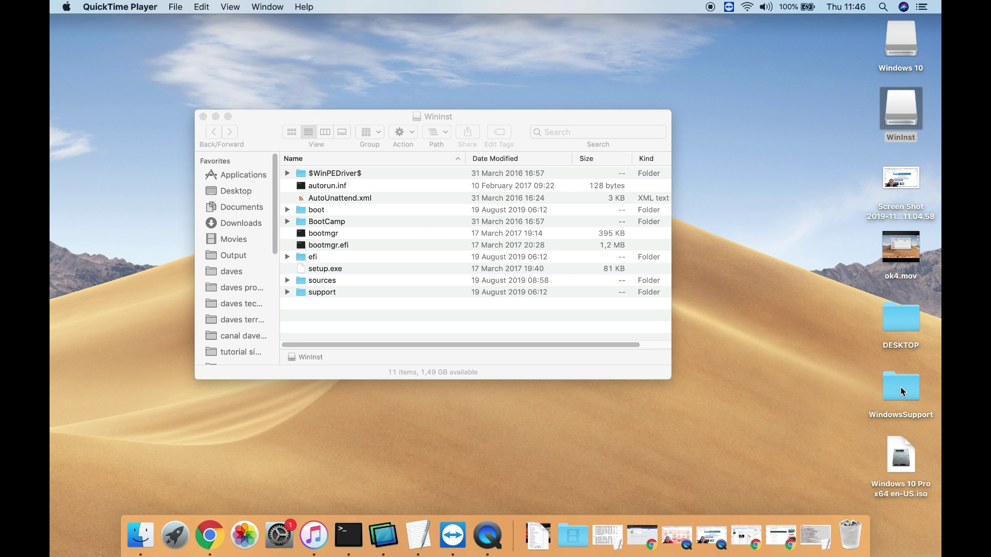
Open the mounted Windows 10 volume and select all its items to review the installation files copied to WinInst.
click(917, 395)
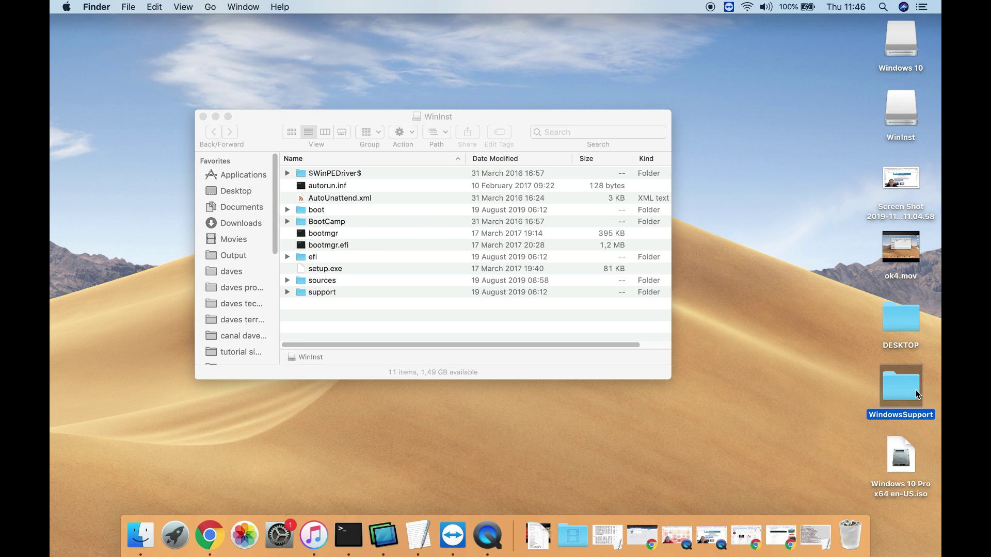
click(898, 464)
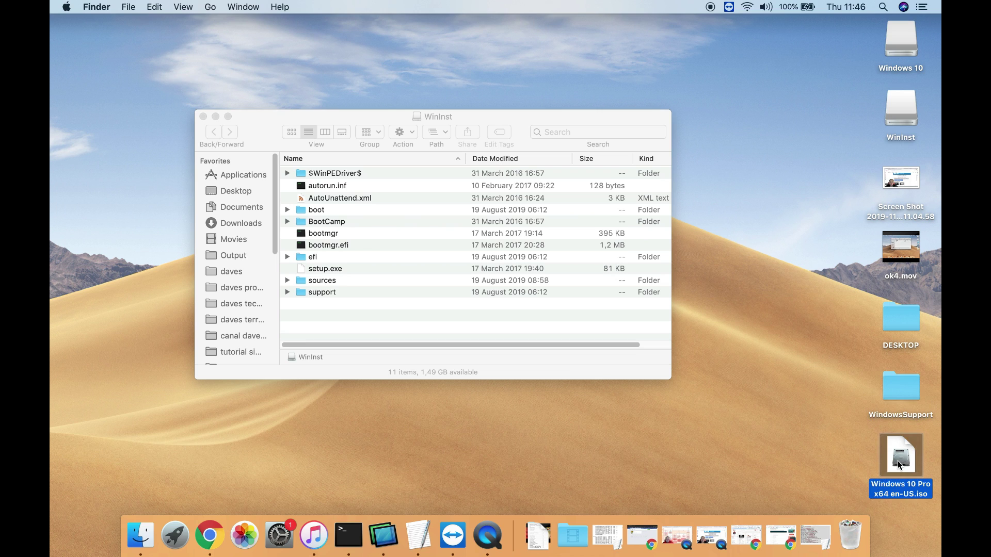
click(906, 40)
double_click(906, 40)
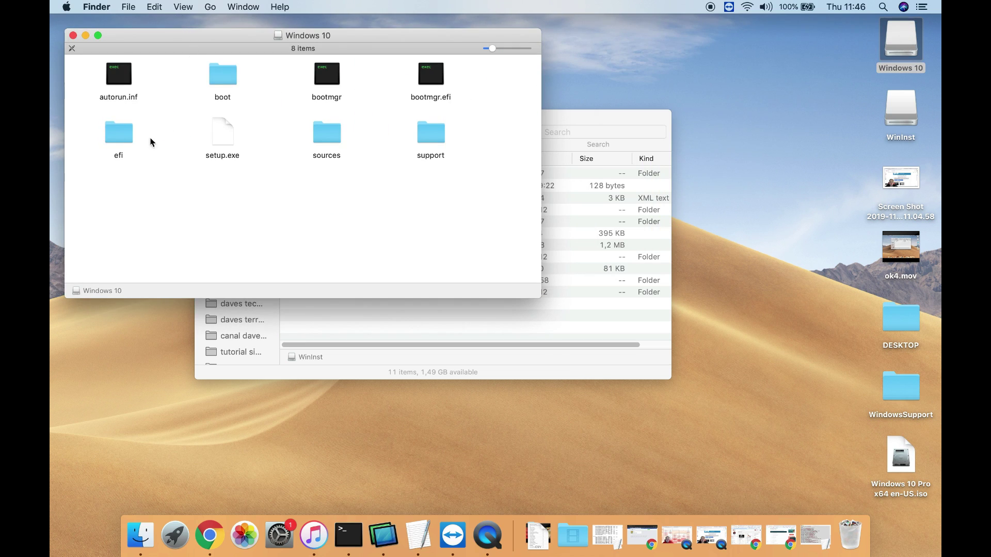
drag(484, 193, 81, 50)
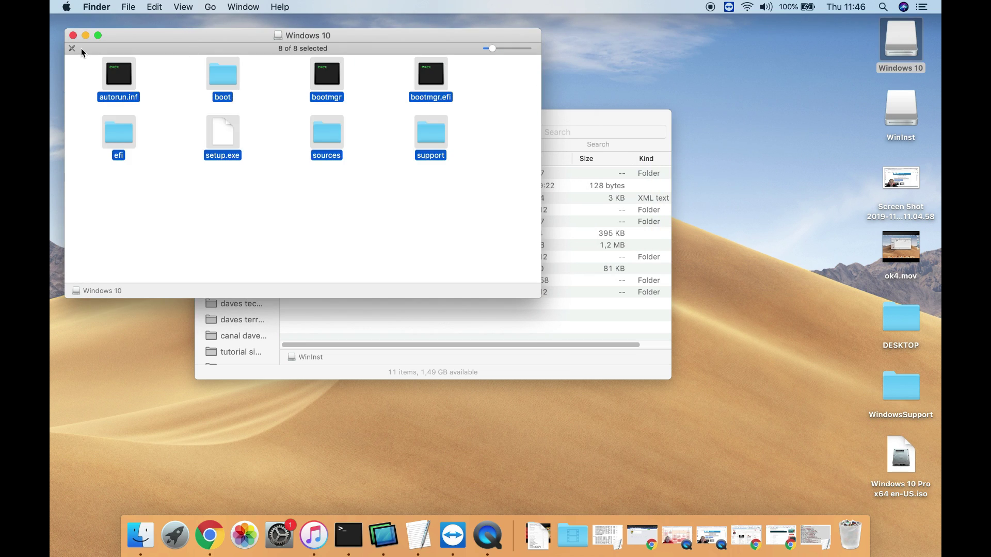
Open the WindowsSupport folder, select its three items for review, and close the WindowsSupport and Windows 10 windows.
double_click(892, 391)
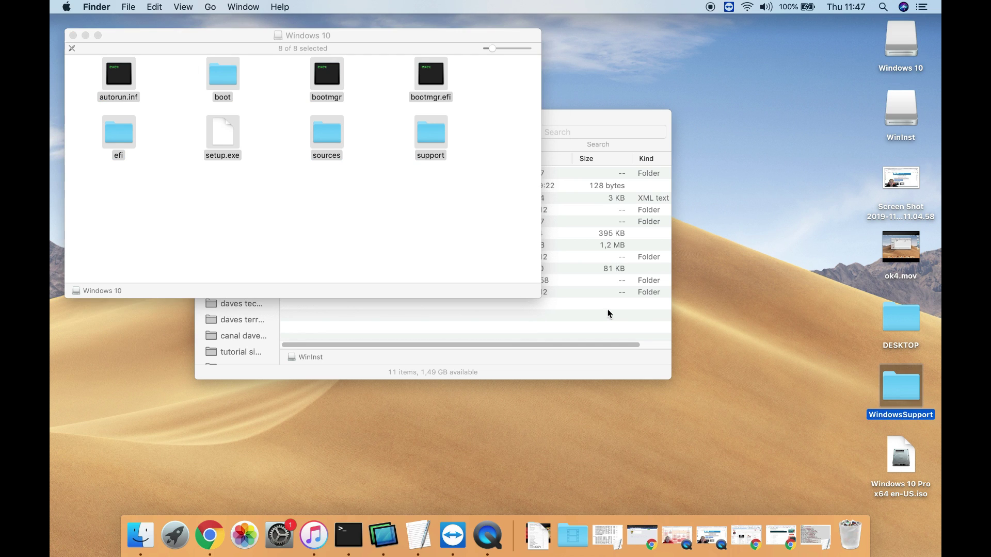
drag(225, 335, 227, 290)
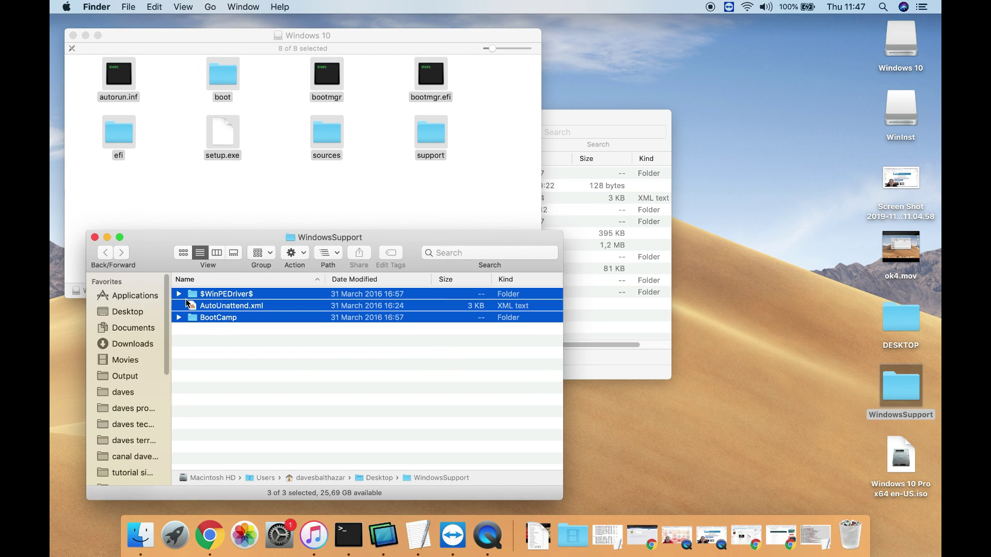
click(201, 199)
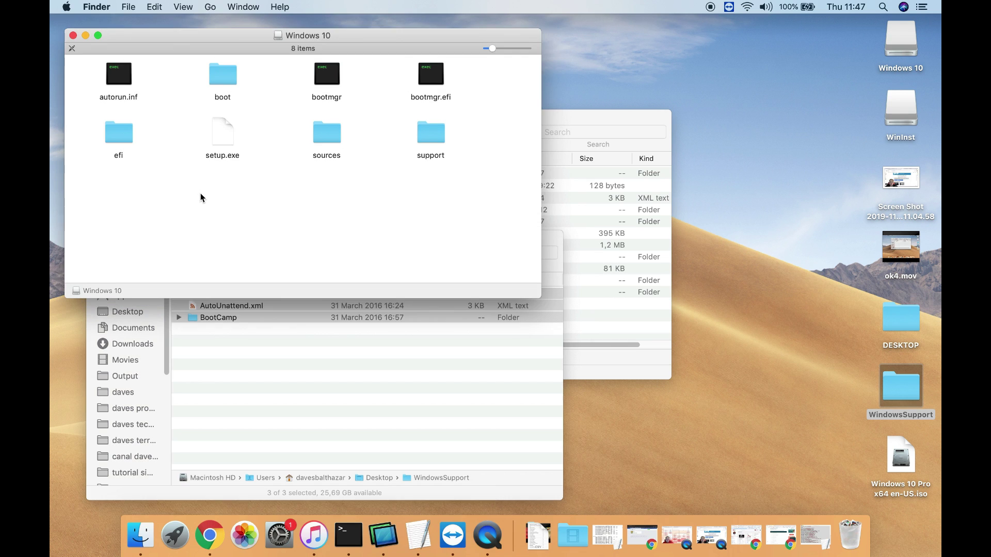
click(73, 35)
click(95, 238)
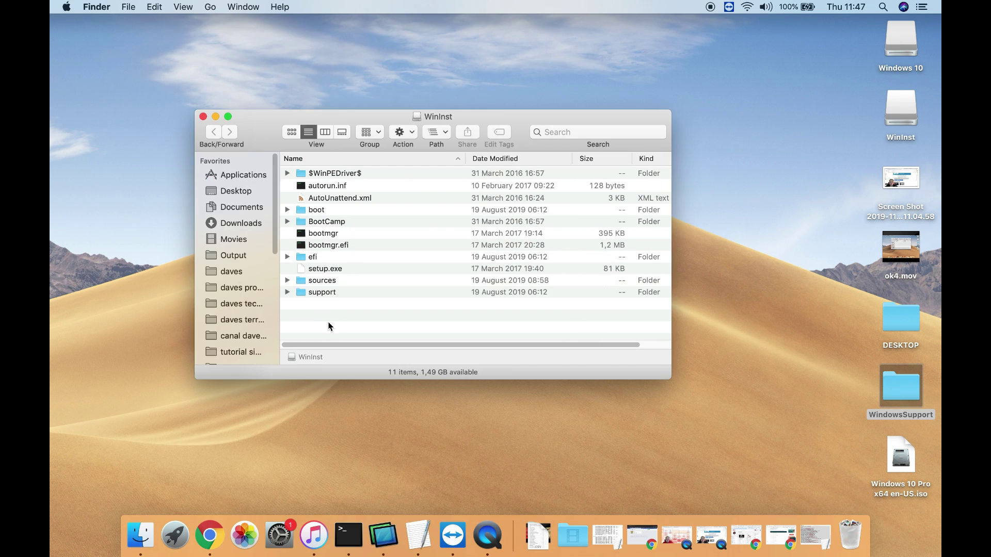